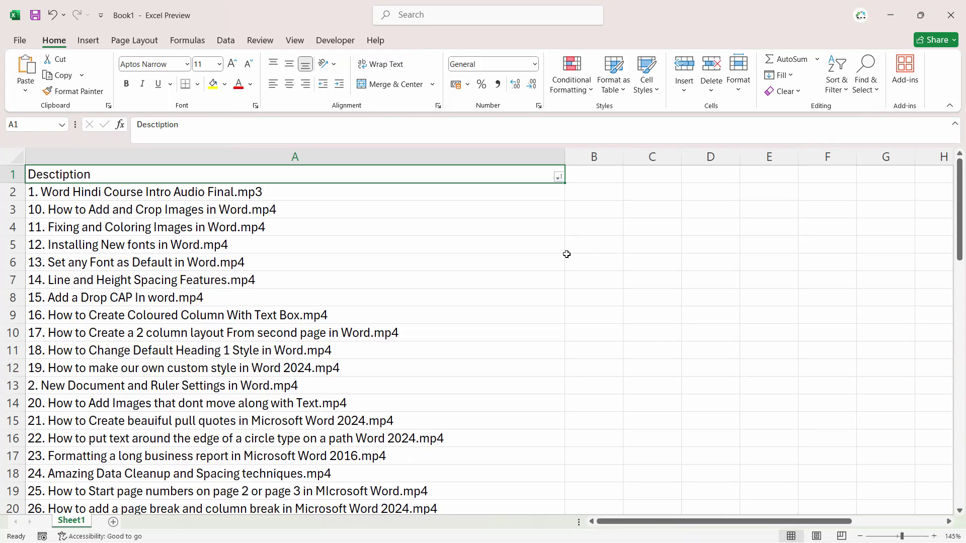
Review the Desctiption header and its lesson entries, noting that entries 10–19 sort ahead of 2.
click(110, 198)
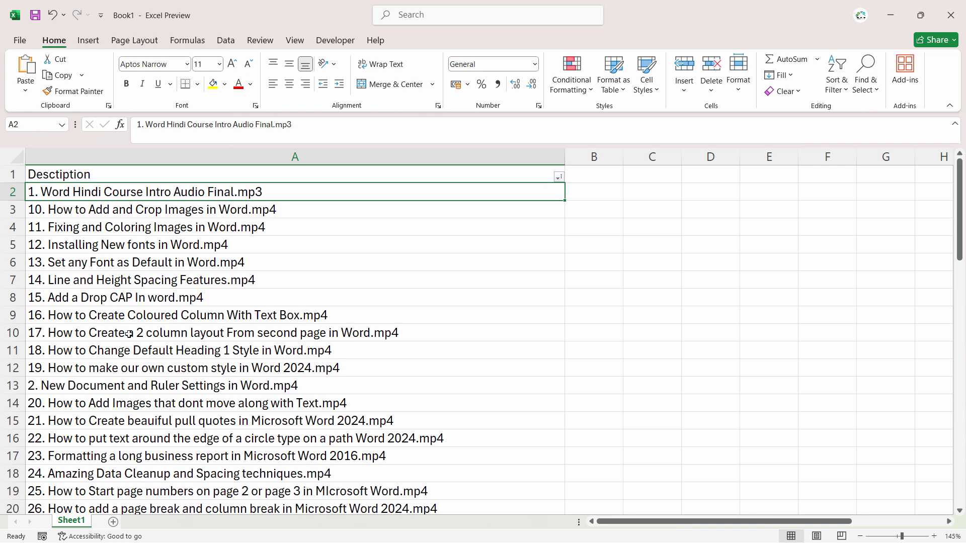
ctrl+scroll(129, 334, up, 1)
ctrl+scroll(130, 333, up, 3)
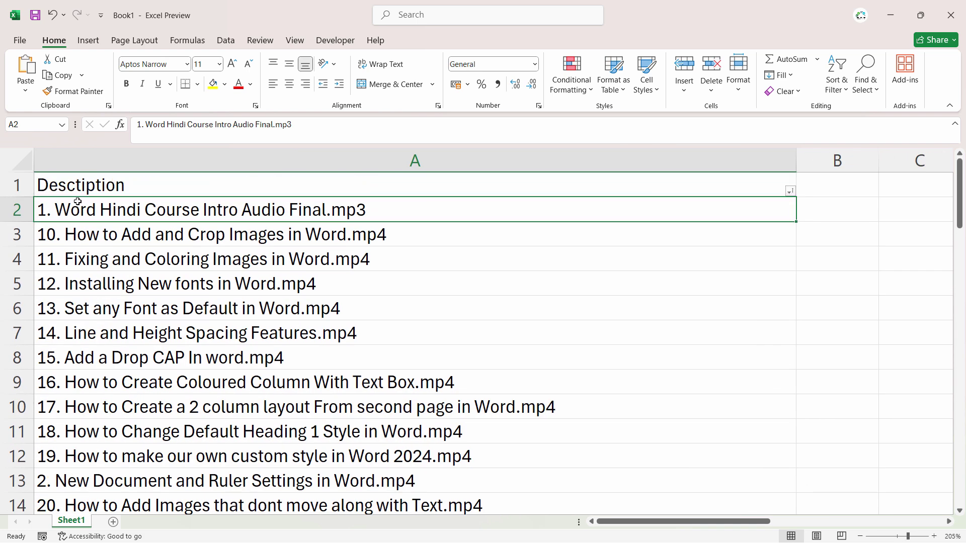
click(201, 186)
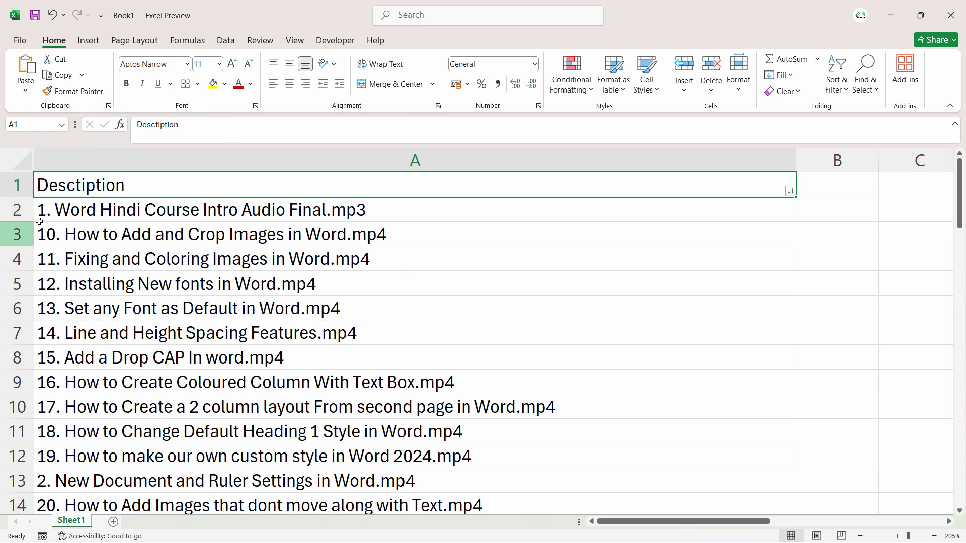
click(53, 213)
click(84, 240)
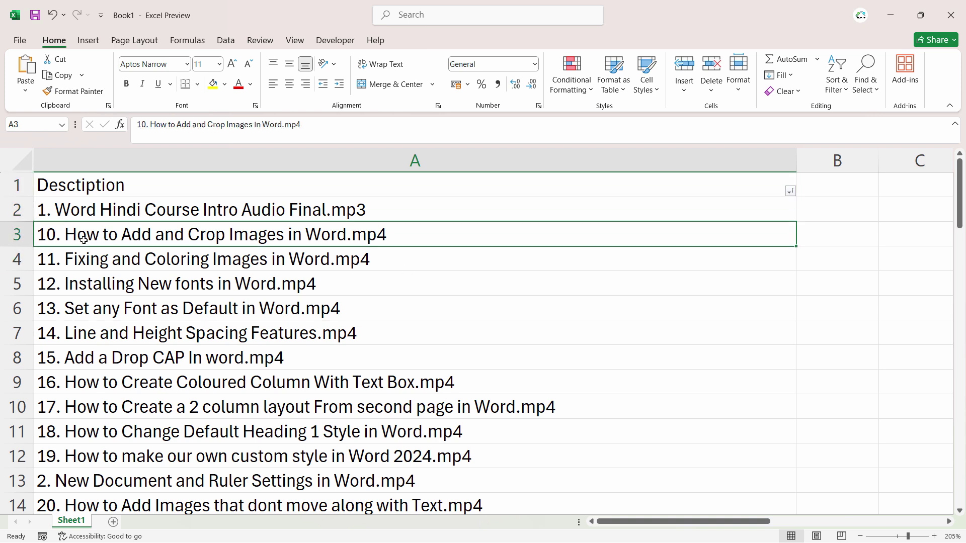
click(85, 216)
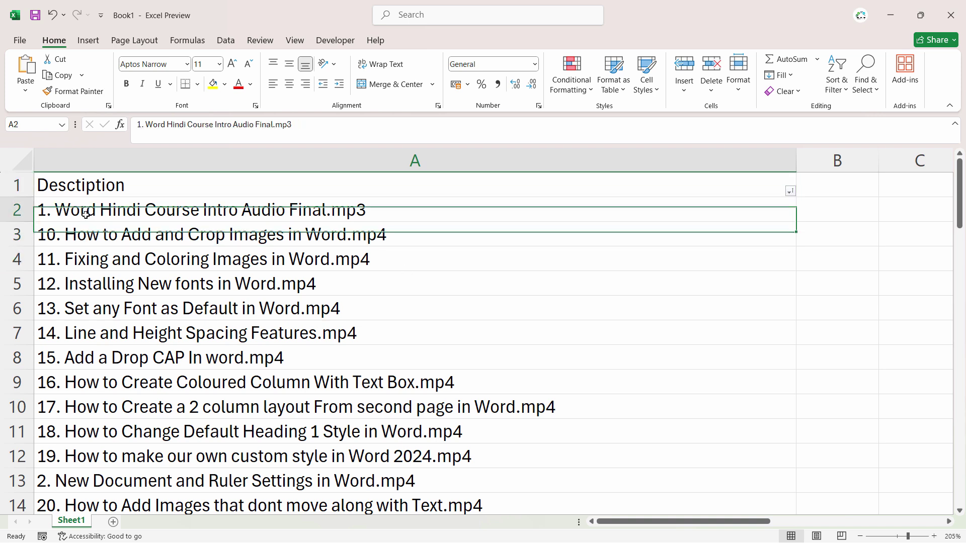
click(60, 194)
click(61, 217)
click(156, 185)
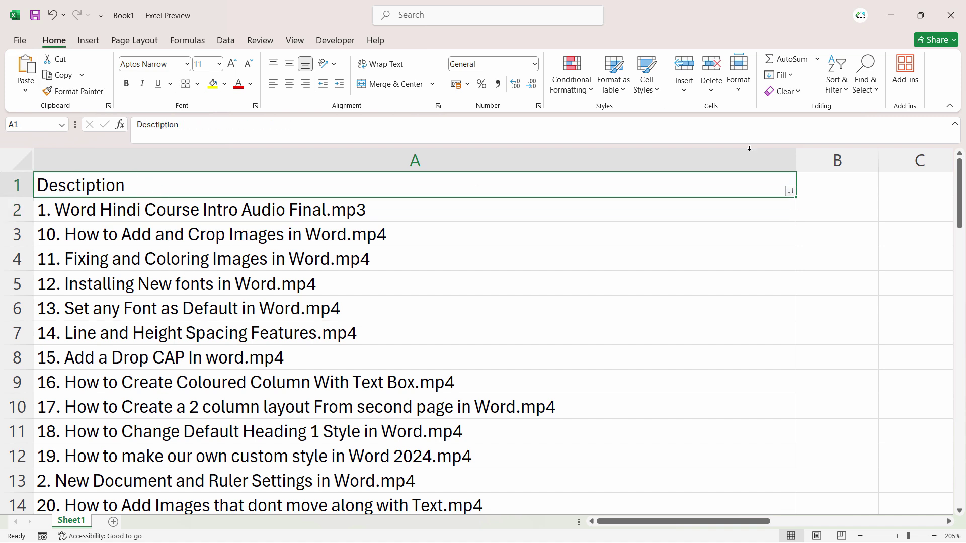
click(831, 85)
Toggle the header filter off and back on, then sort the Desctiption entries ascending.
click(857, 168)
click(836, 81)
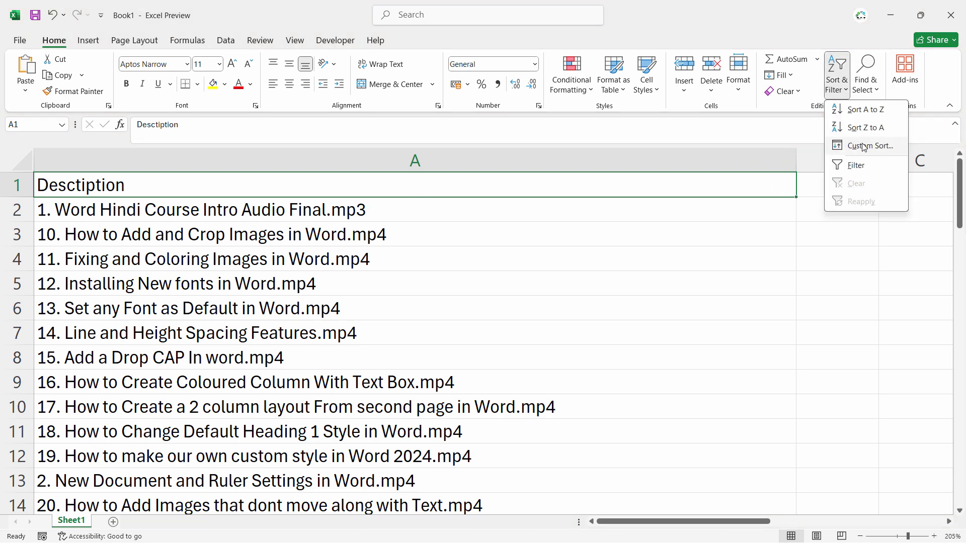
click(855, 169)
click(790, 191)
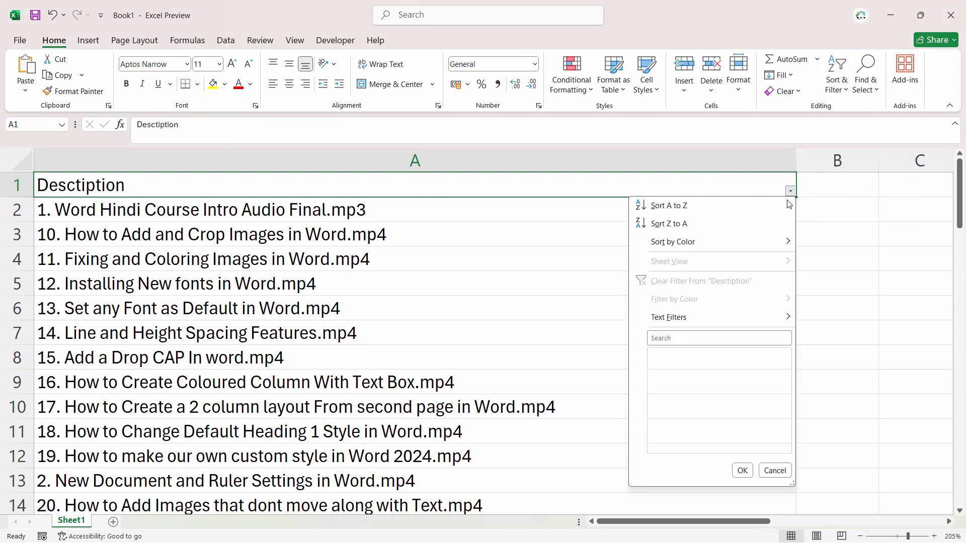
click(680, 203)
Check entries 10, 11 and 12 and the number format, leaving it unchanged.
click(149, 219)
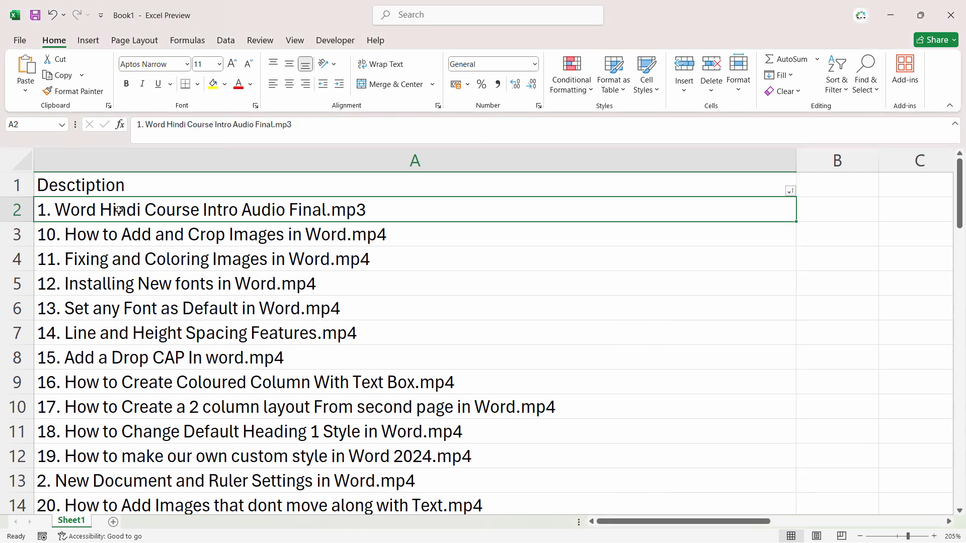
click(65, 237)
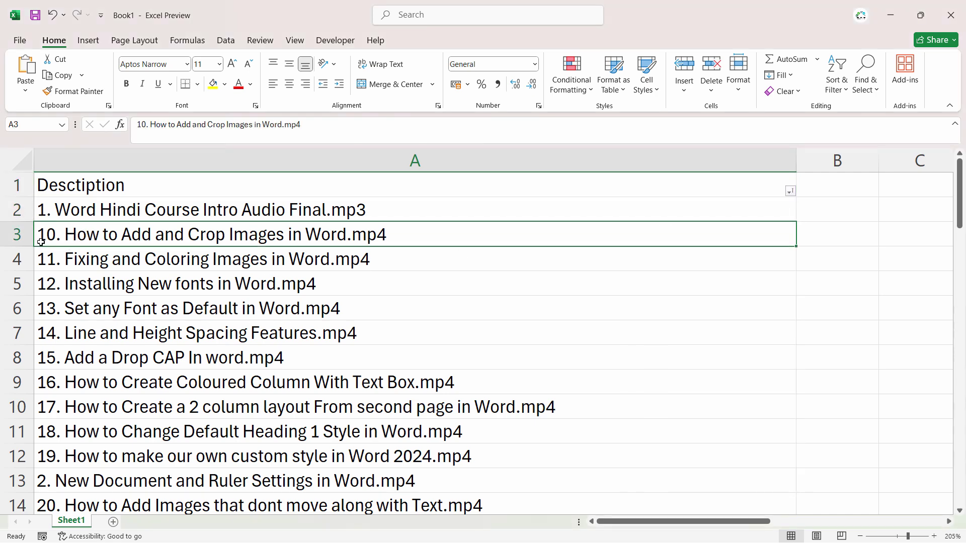
click(63, 261)
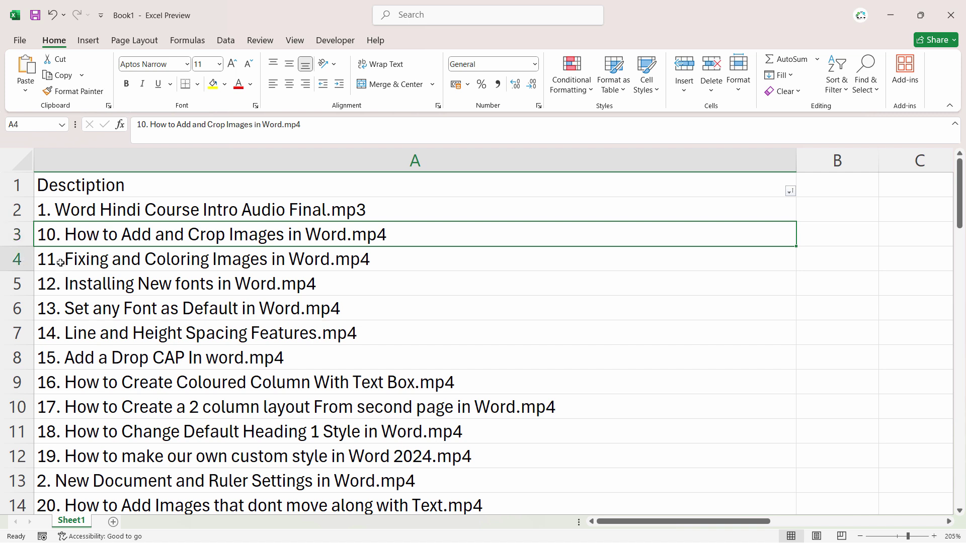
click(61, 281)
click(57, 215)
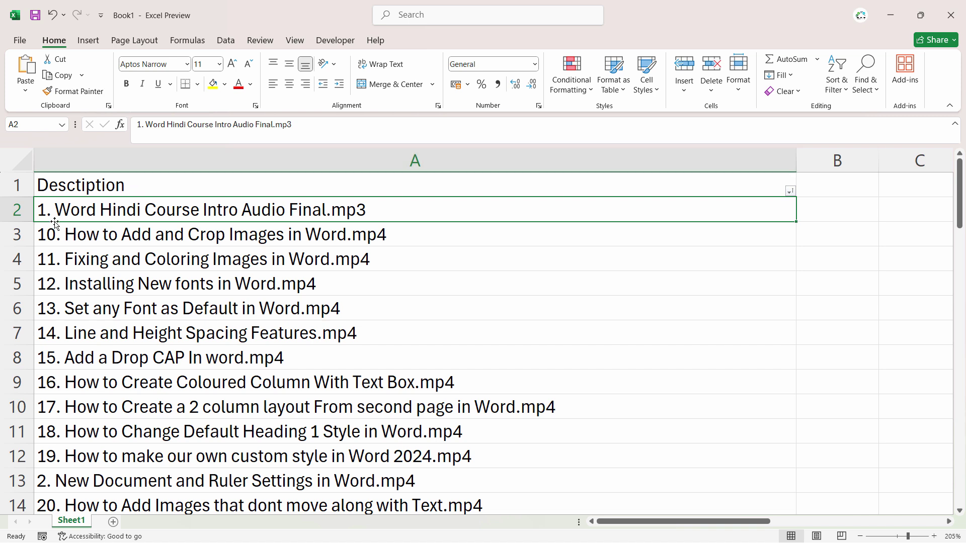
click(535, 64)
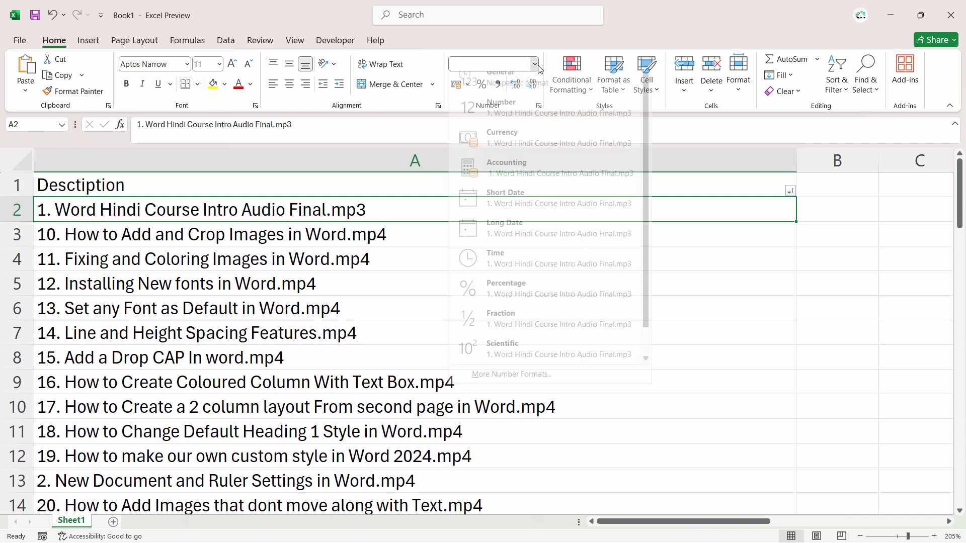
click(534, 64)
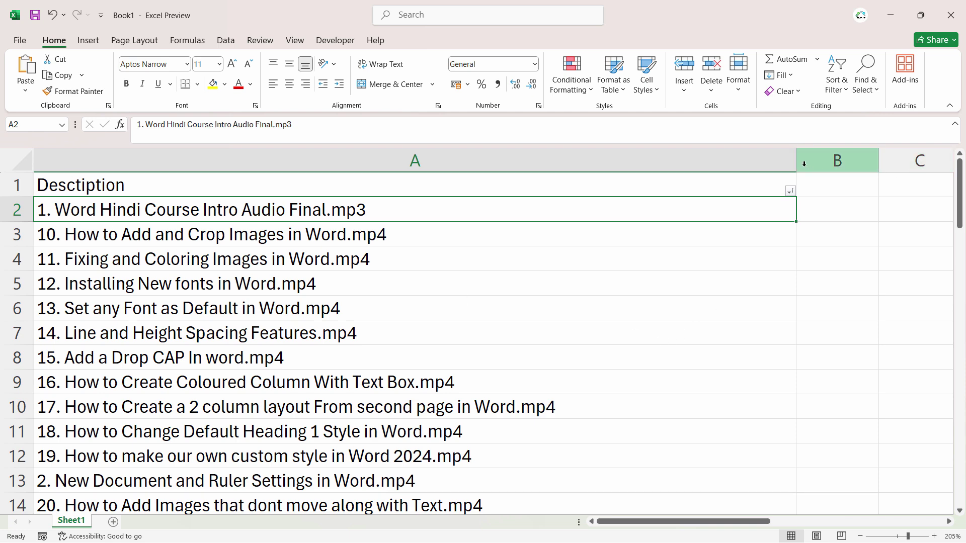
Narrow column A and select the whole column for the Data tools.
drag(800, 165, 557, 166)
click(257, 165)
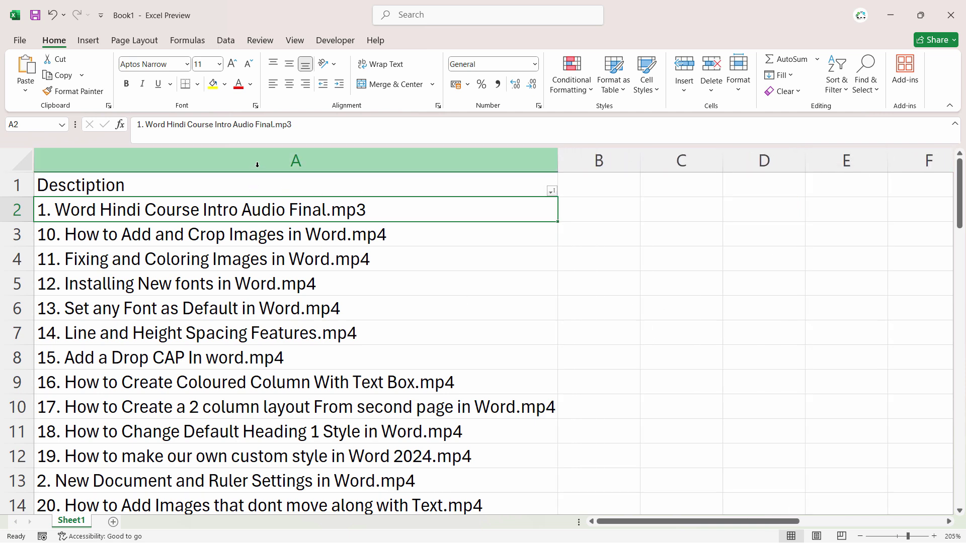
click(257, 166)
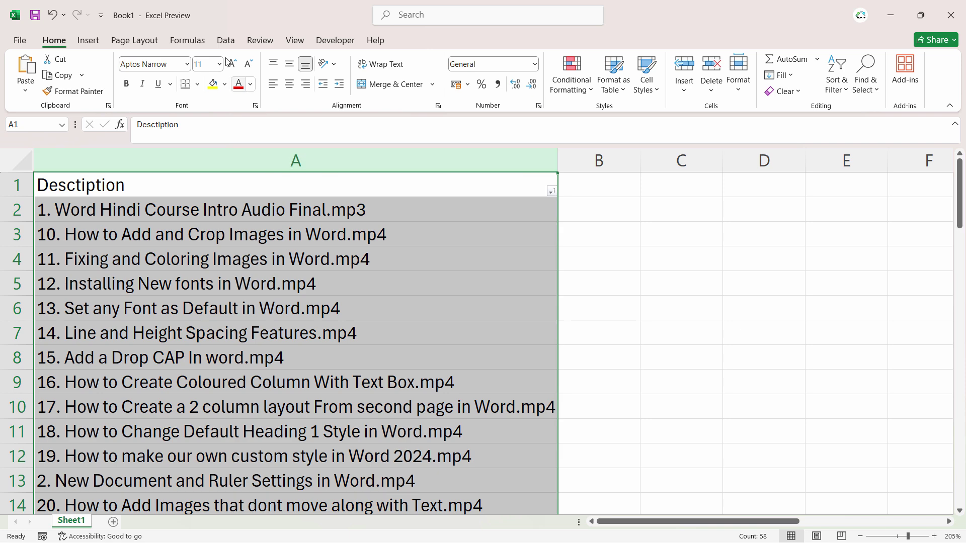
click(227, 43)
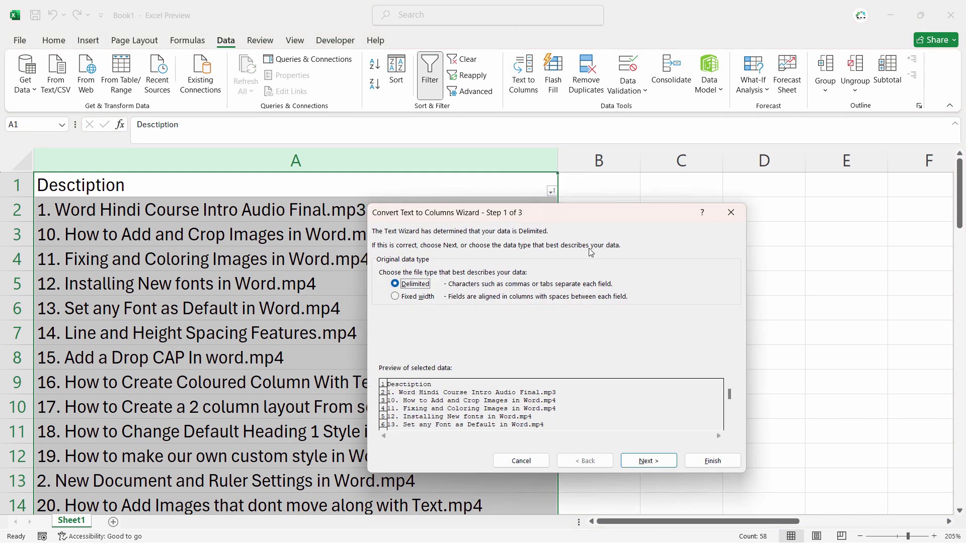
Run Text to Columns as Delimited with a period as the Other delimiter.
drag(565, 217, 633, 153)
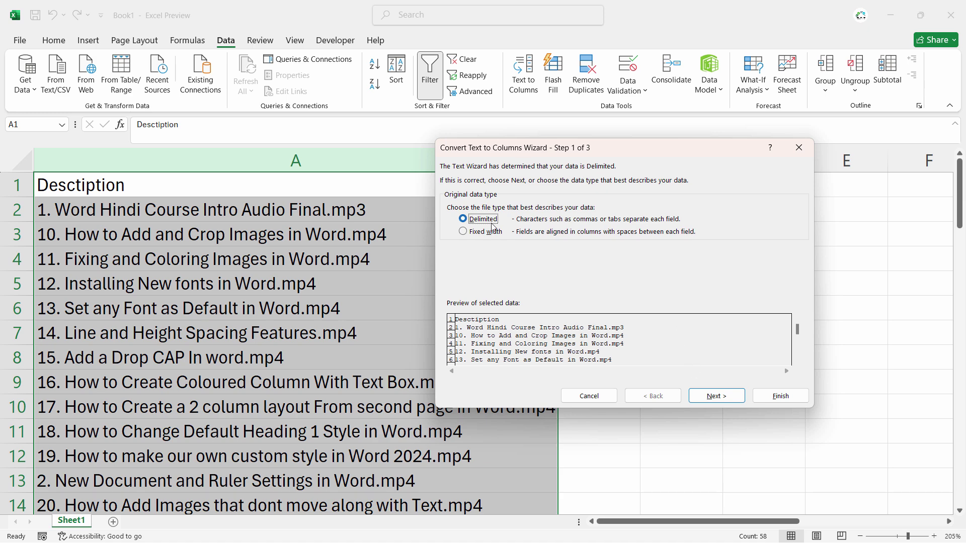
click(725, 401)
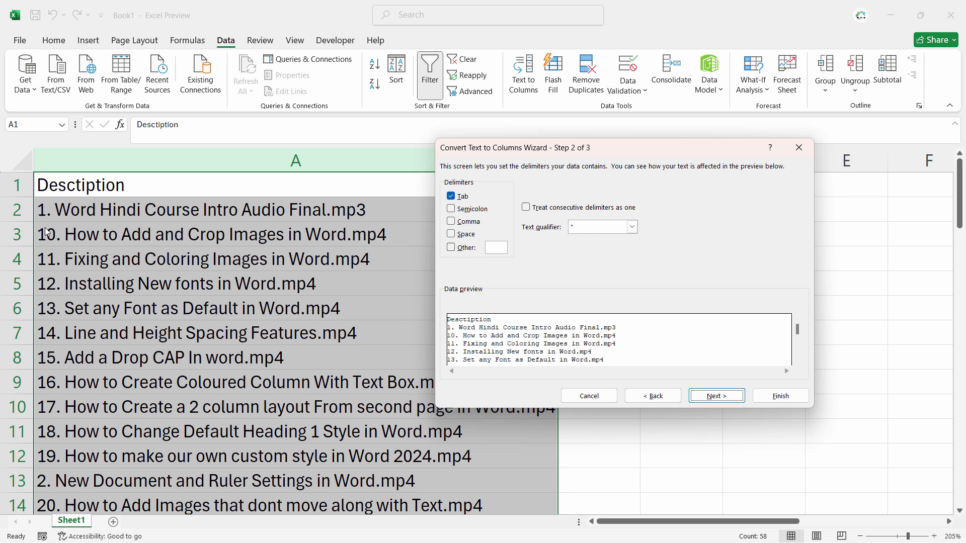
click(491, 246)
text(.)
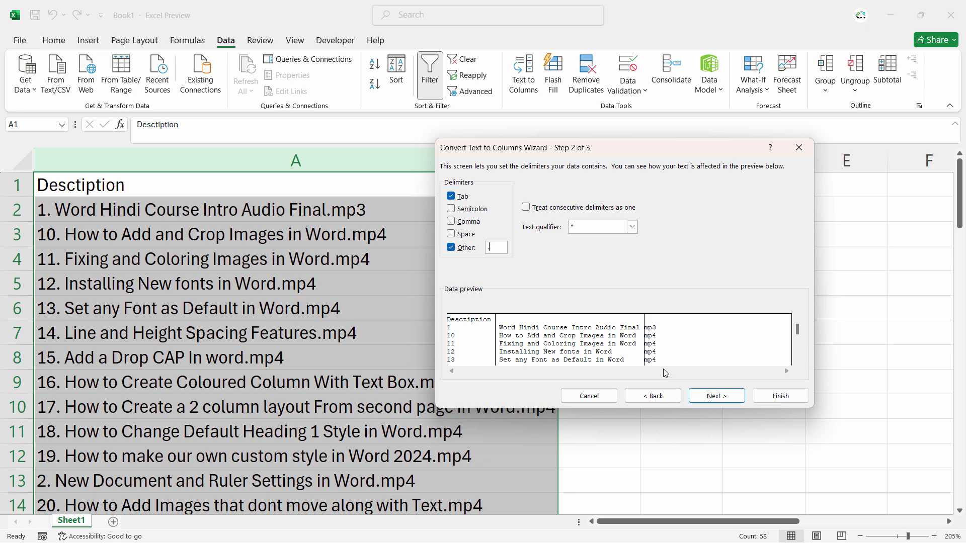
click(794, 400)
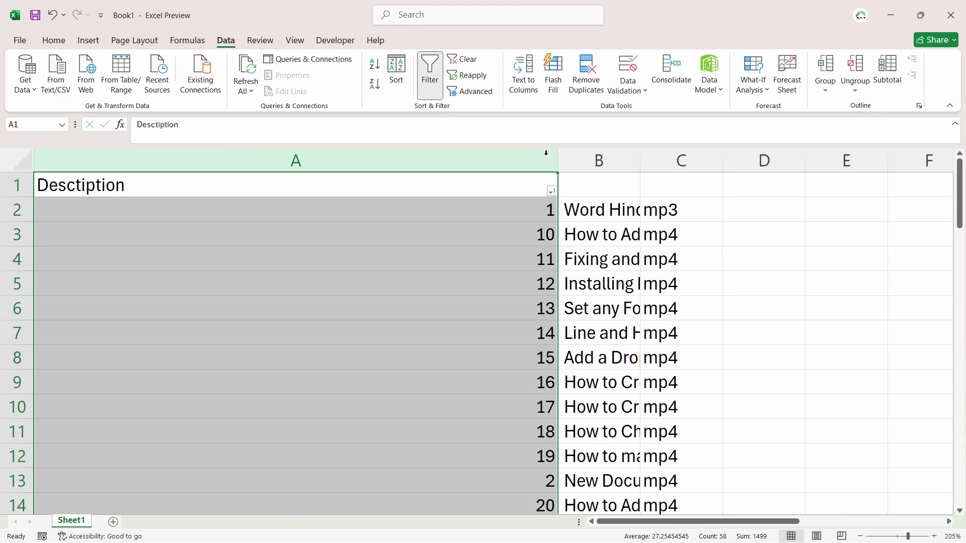
Resize columns A and B and enter the headers Sr. No, Description and Format in A1:C1.
drag(558, 160, 384, 161)
click(456, 165)
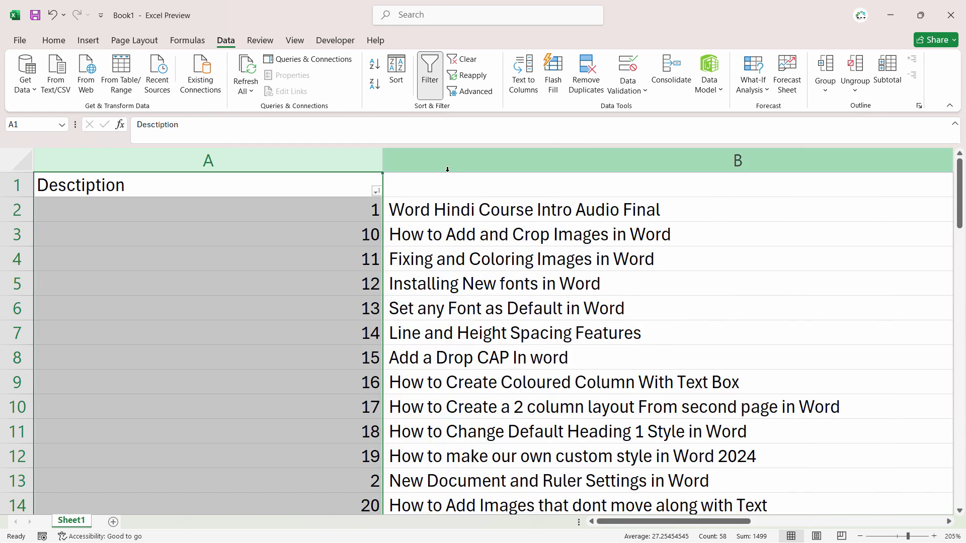
click(175, 187)
text(Sr)
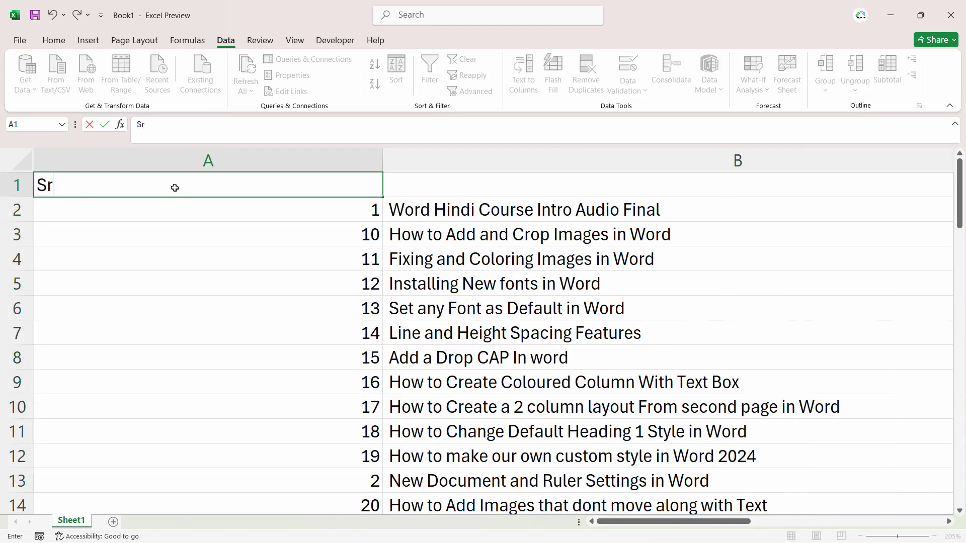
text(. No)
key(Tab)
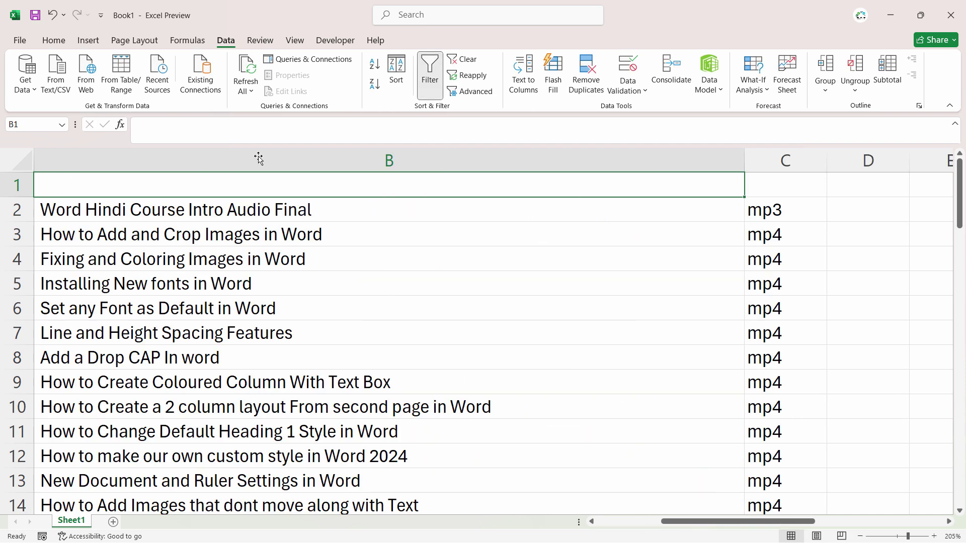
text(Descrop)
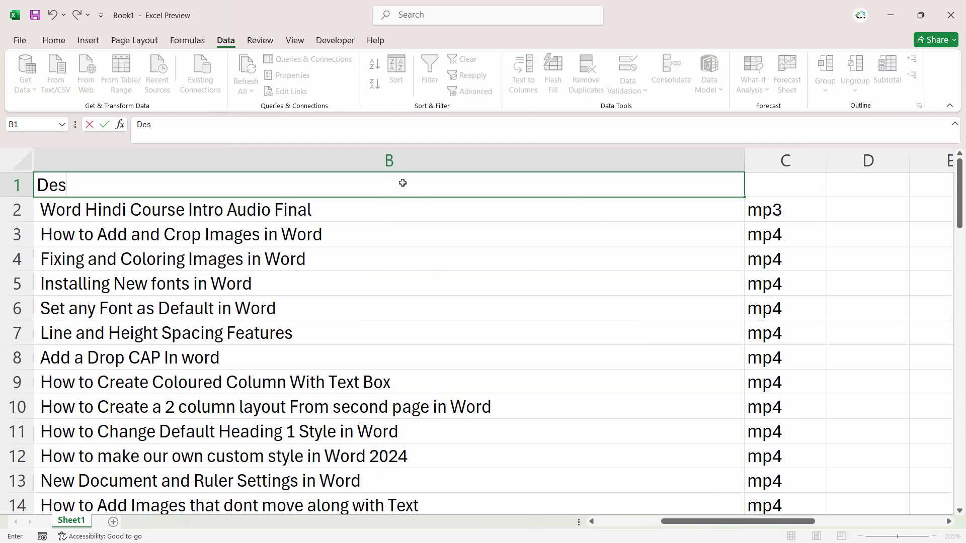
key(BackSpace)
key(BackSpace)
text(iption)
key(Tab)
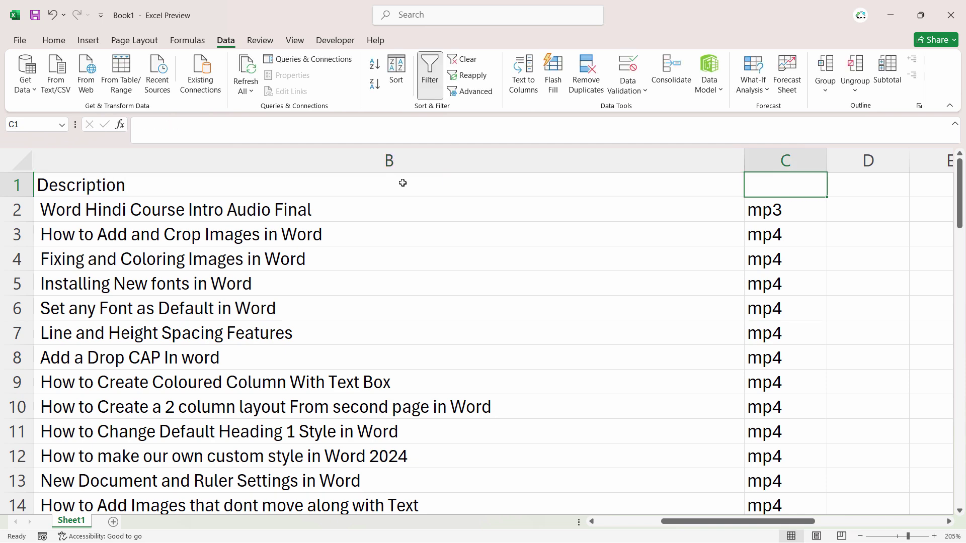
text(Format)
key(Return)
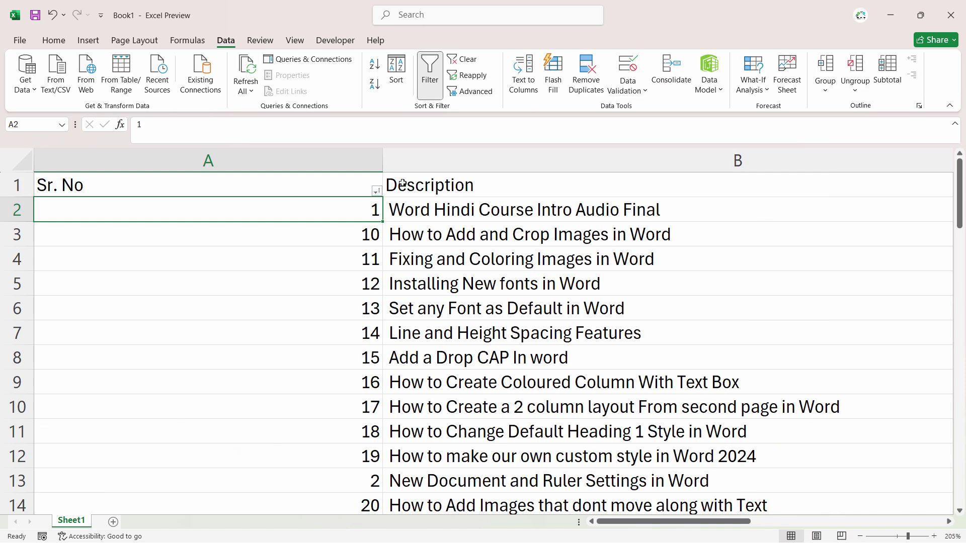
Auto-fit and widen the columns, then give columns A to C one equal width.
scroll(702, 276, down, 6)
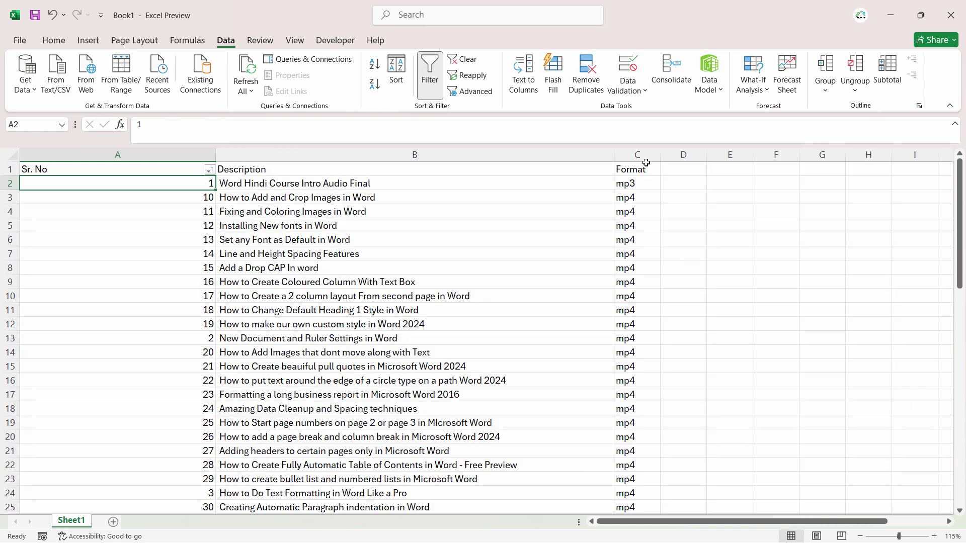
drag(645, 157, 76, 156)
double_click(216, 156)
click(62, 262)
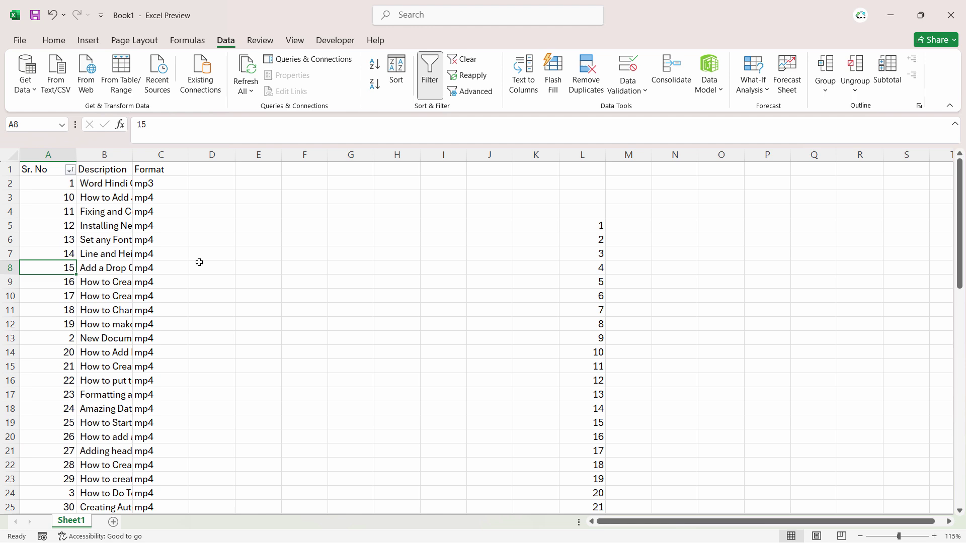
scroll(262, 322, up, 7)
scroll(222, 323, up, 2)
drag(101, 186, 312, 187)
drag(358, 162, 433, 162)
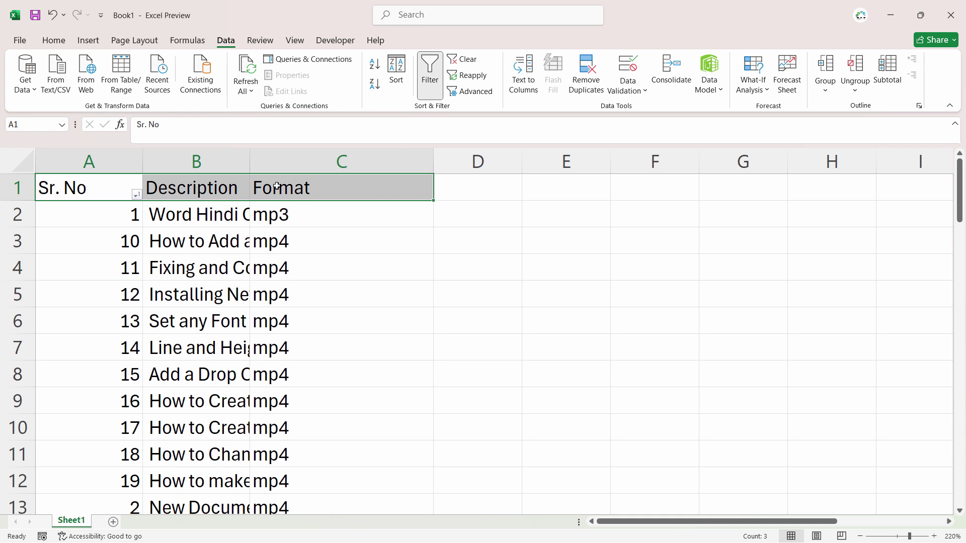
drag(252, 159, 165, 160)
click(196, 203)
Select the header row A1:C1.
click(117, 192)
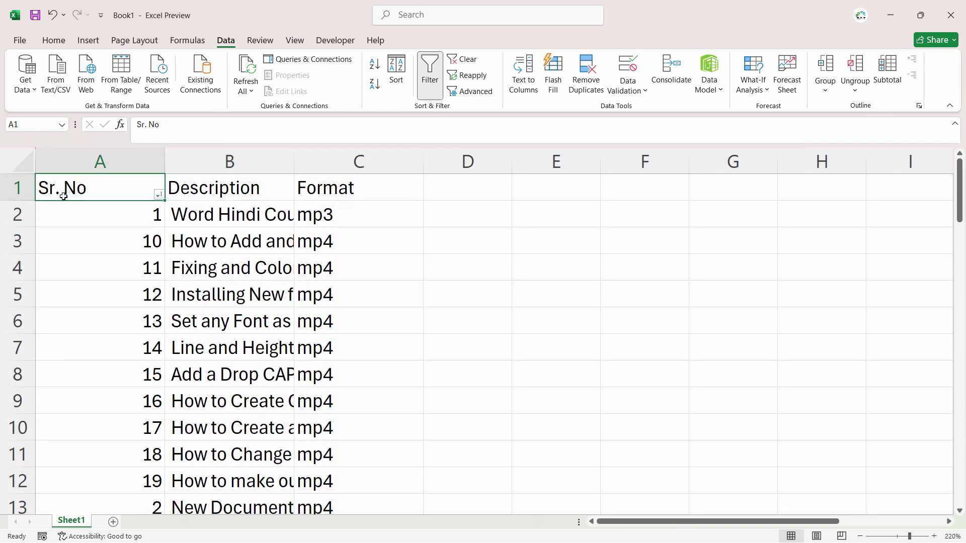
click(329, 188)
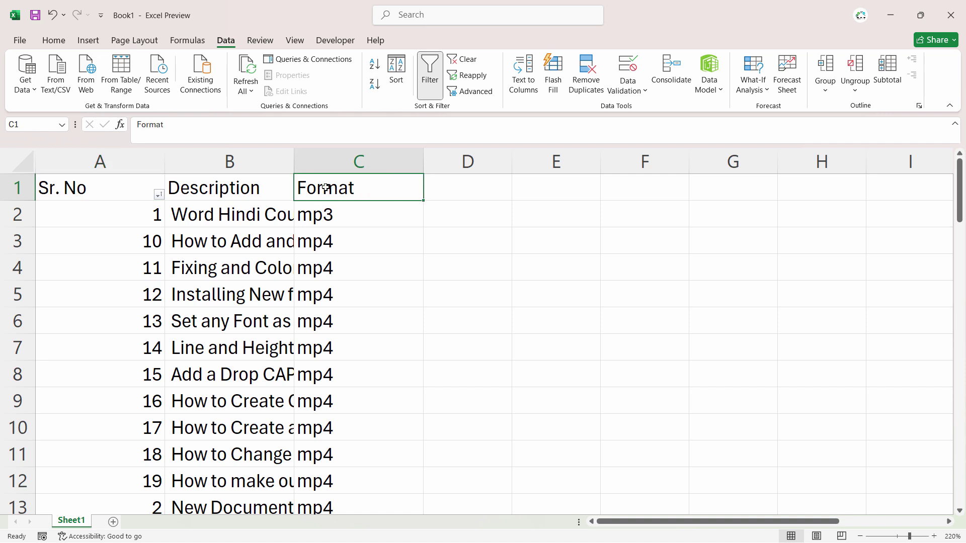
click(151, 194)
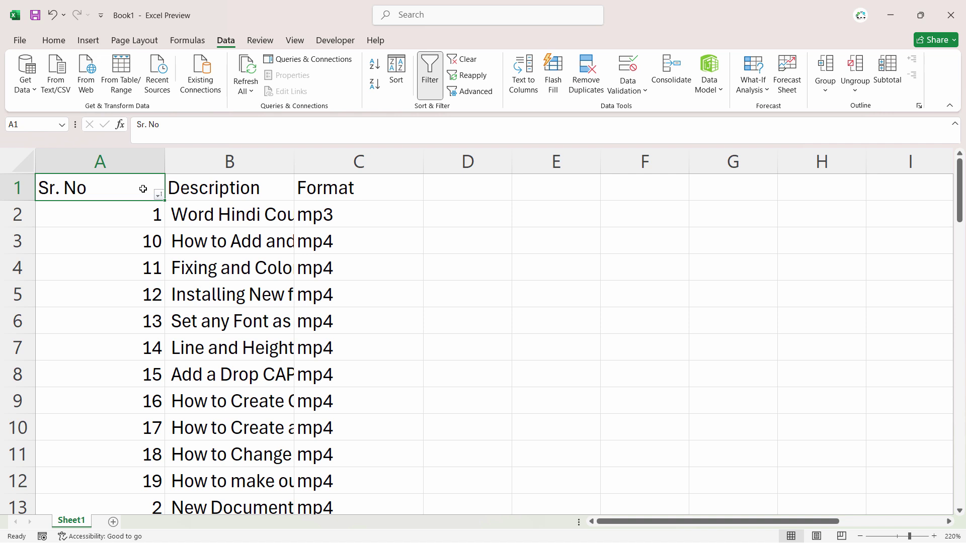
click(332, 183)
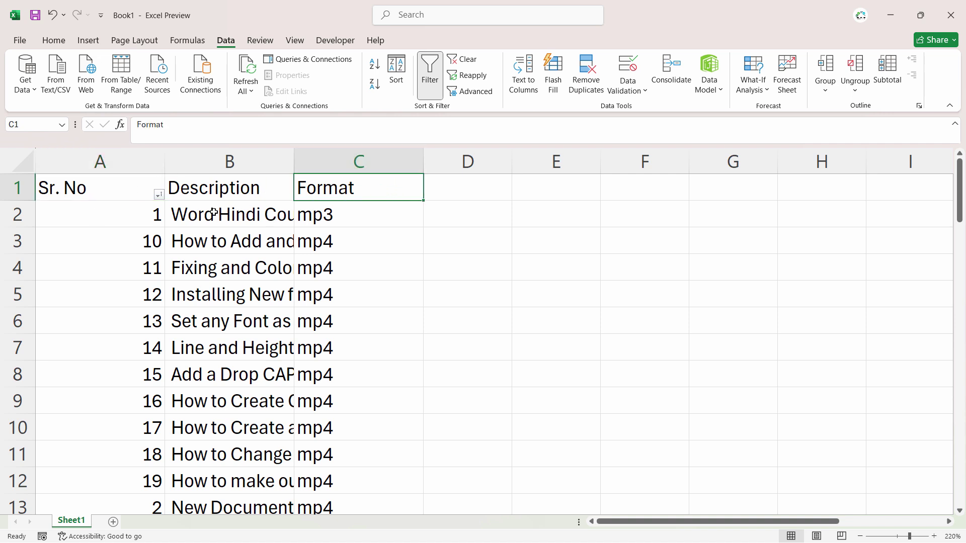
key(ctrl+shift+Left)
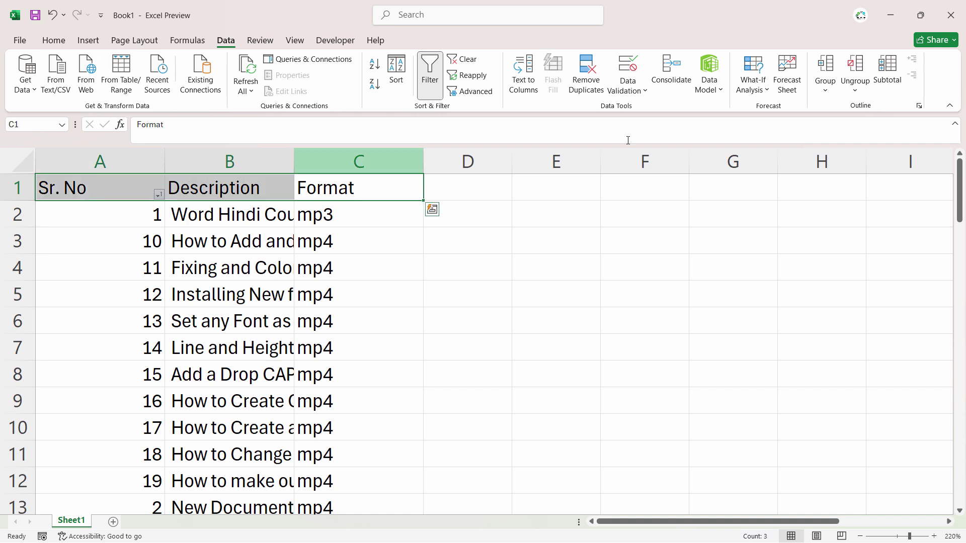
Apply filter arrows to the Sr. No, Description and Format headers.
click(66, 45)
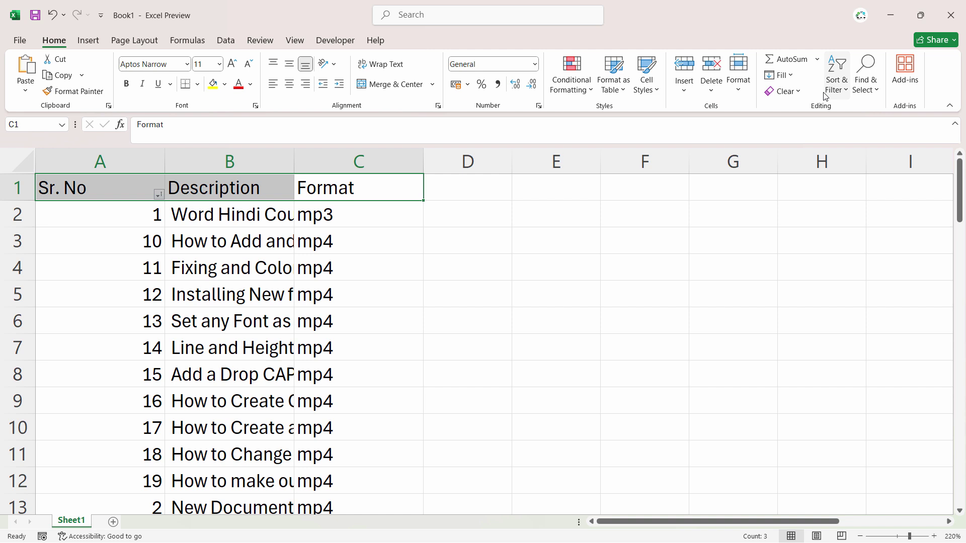
click(837, 75)
click(859, 162)
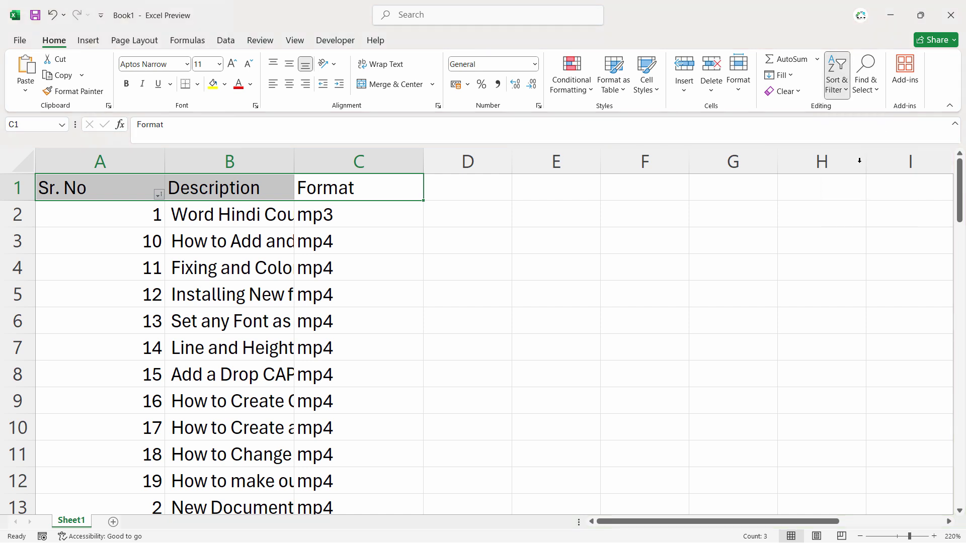
click(837, 76)
click(859, 162)
click(475, 309)
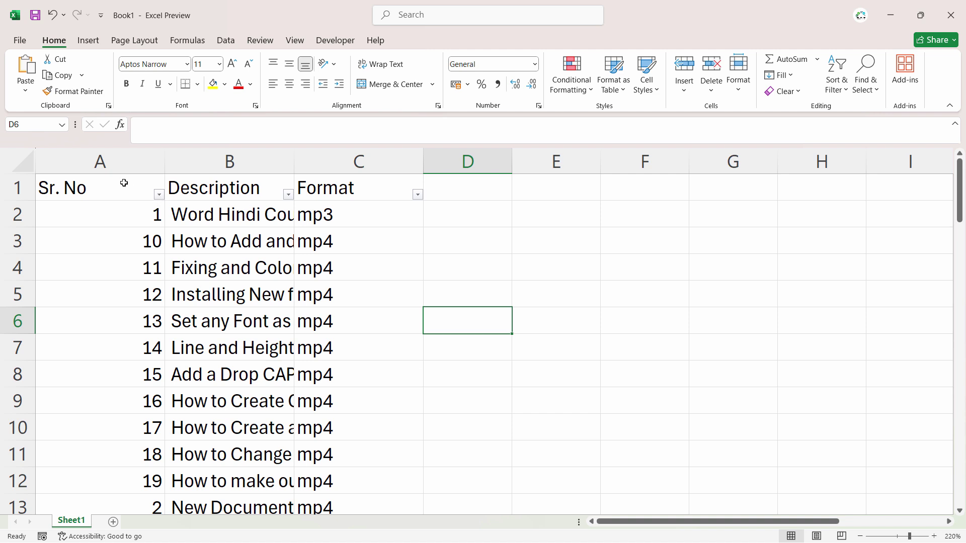
Format the Sr. No column as Number with zero decimal places.
click(126, 163)
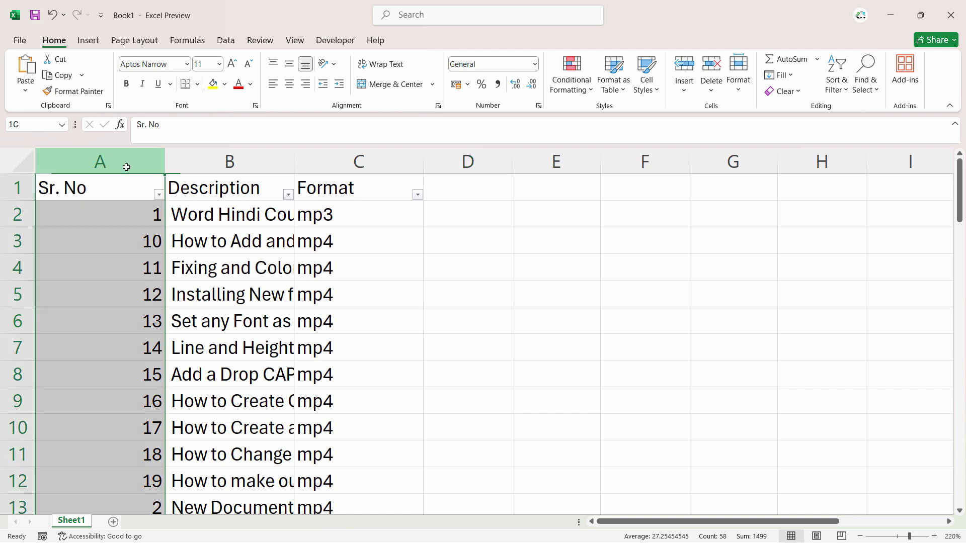
click(134, 241)
click(121, 166)
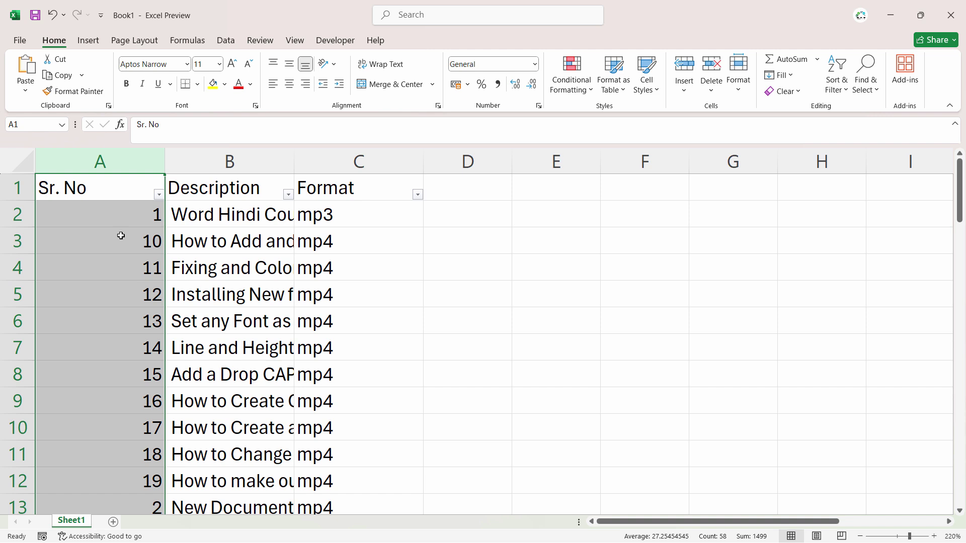
click(535, 63)
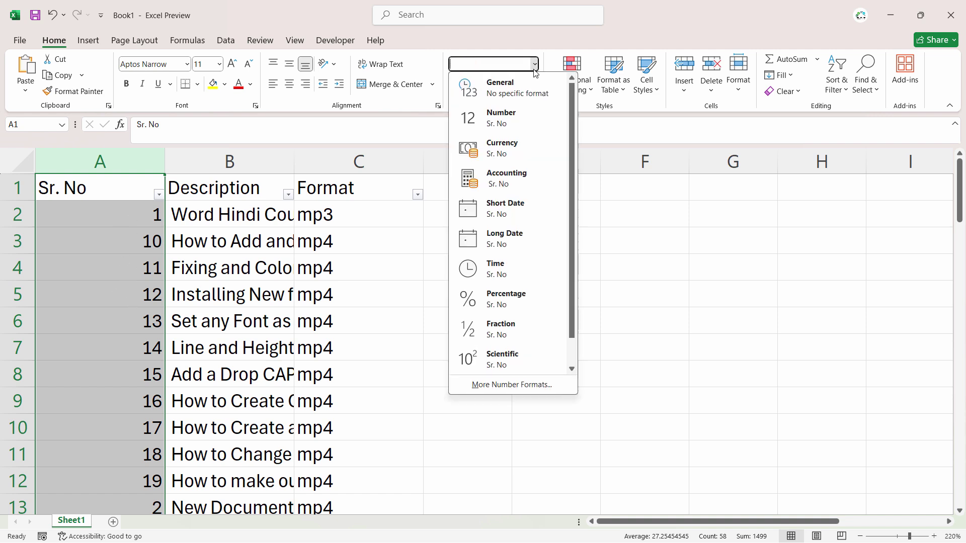
click(508, 123)
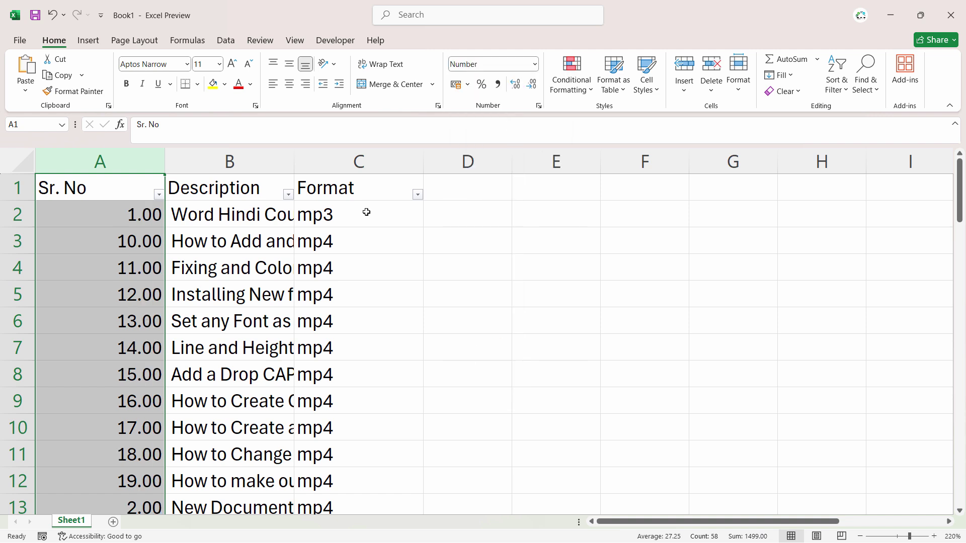
click(533, 90)
click(533, 90)
click(91, 259)
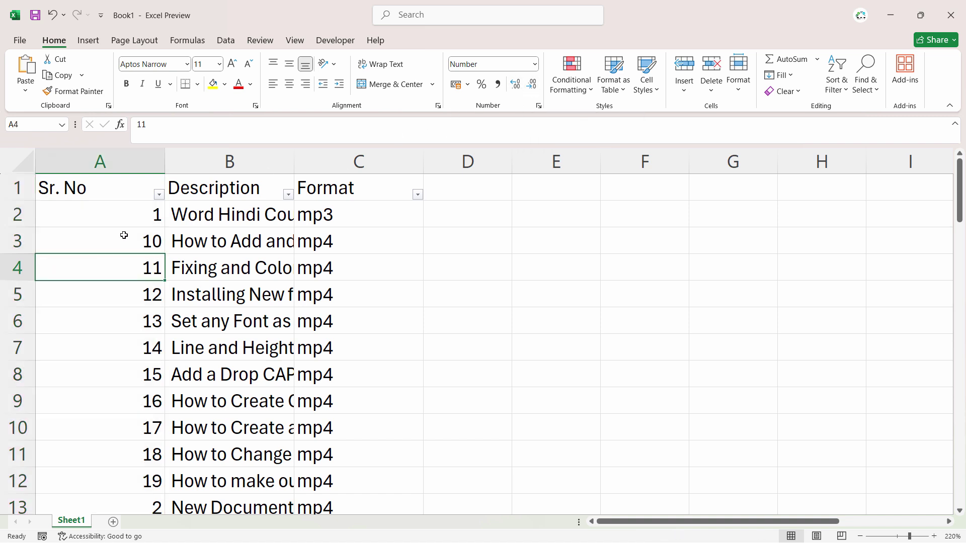
click(159, 195)
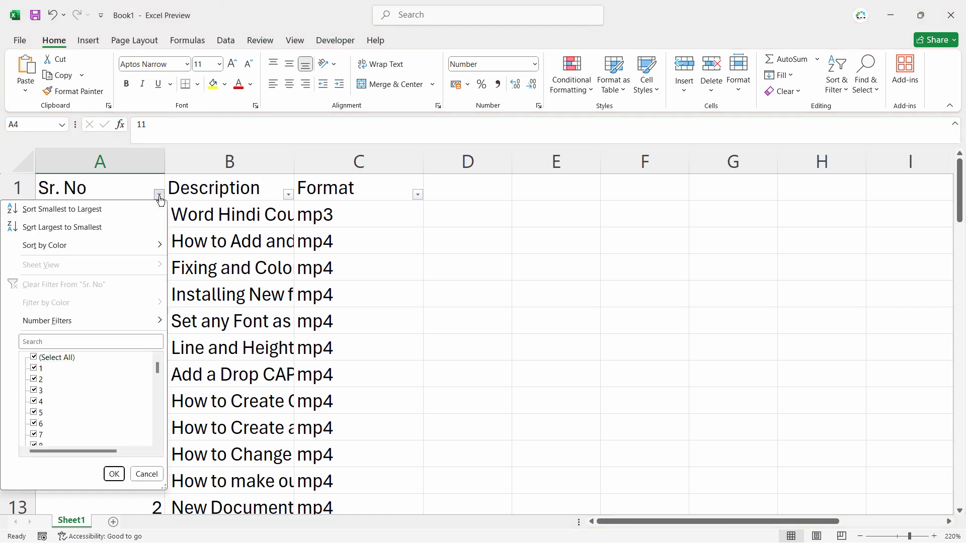
Sort Sr. No smallest to largest, auto-fit Description to full titles, and narrow Sr. No.
click(50, 210)
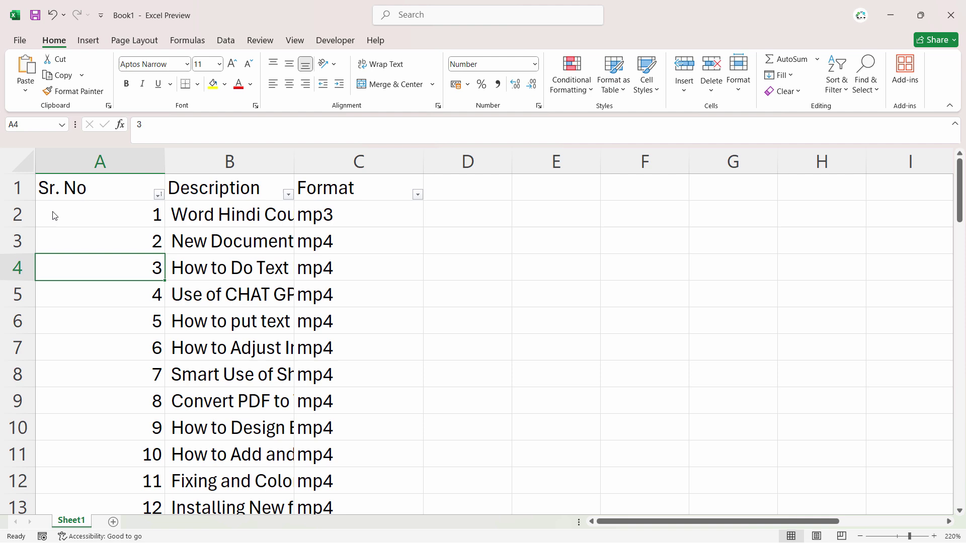
click(155, 225)
double_click(294, 166)
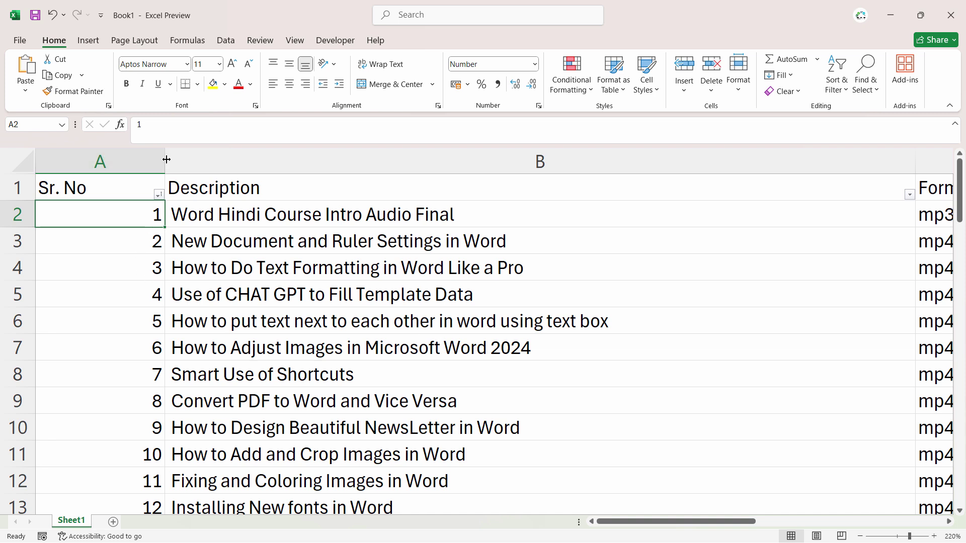
drag(166, 159, 96, 159)
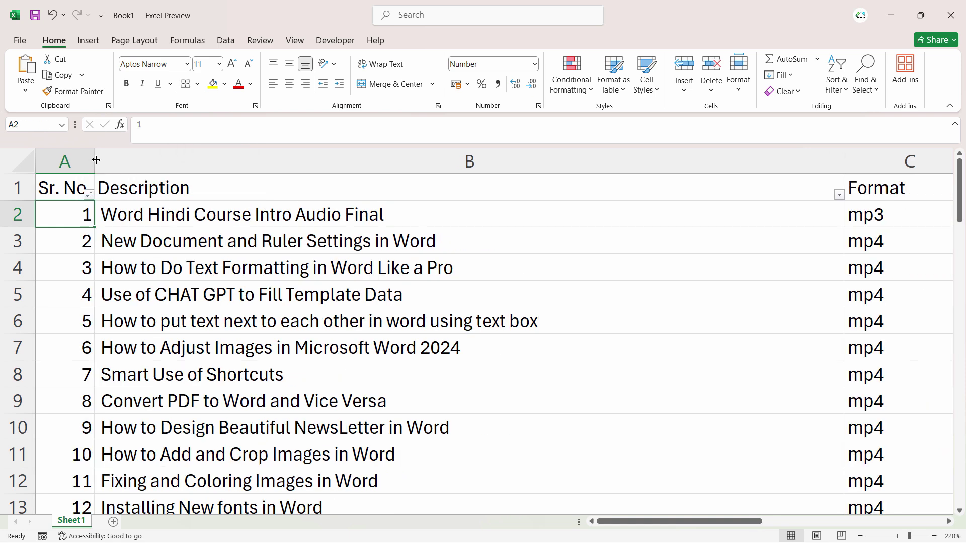
click(62, 161)
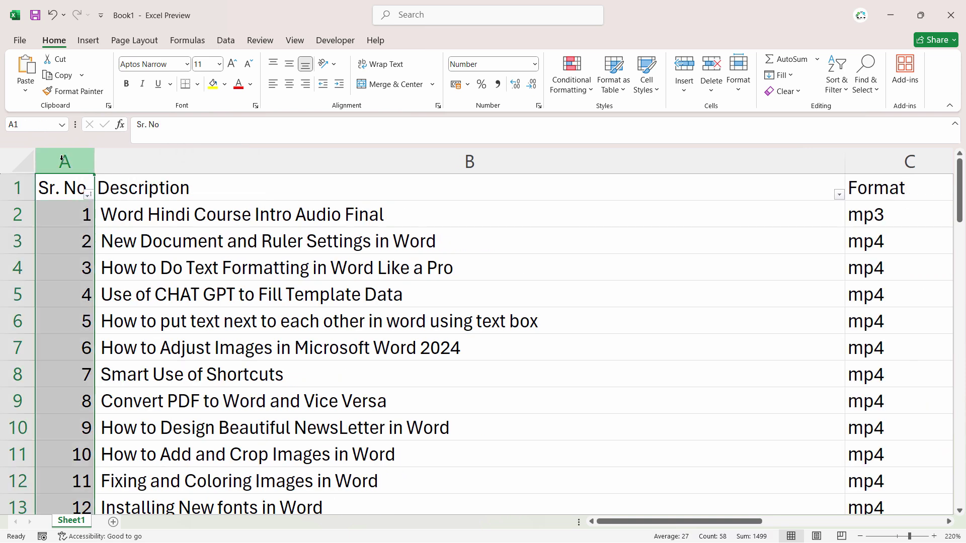